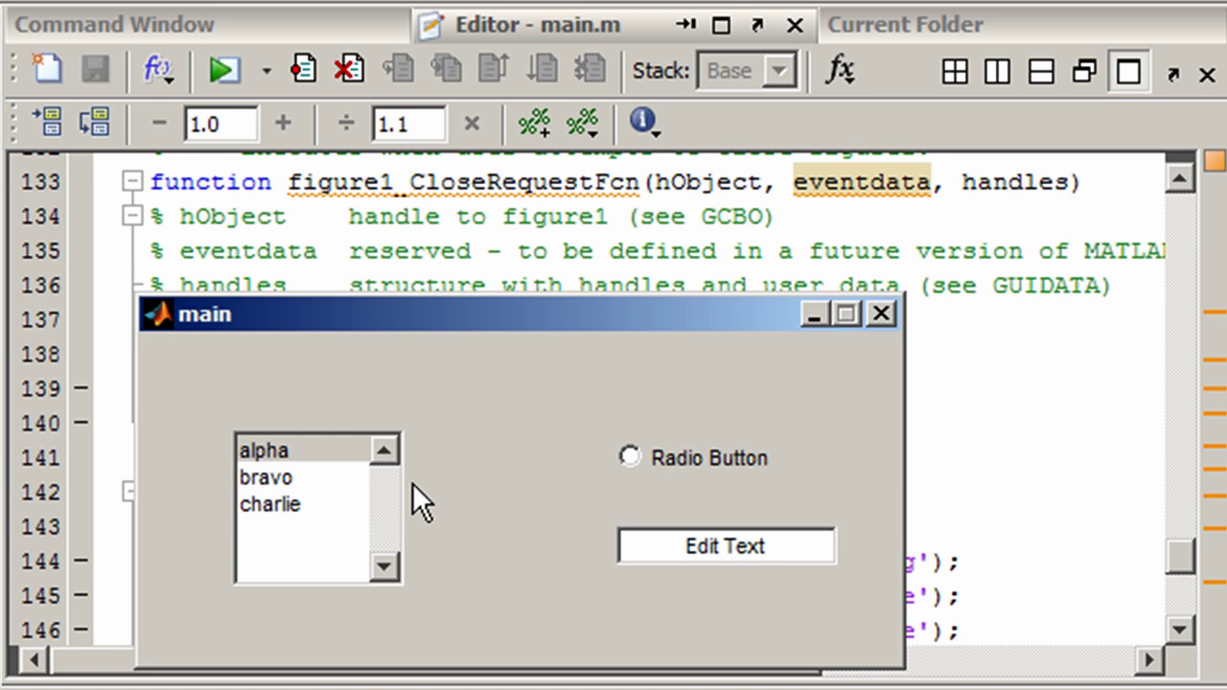
- Choose bravo in the list, turn on the radio button, and replace the edit text with 'doug'
left_click(289, 475)
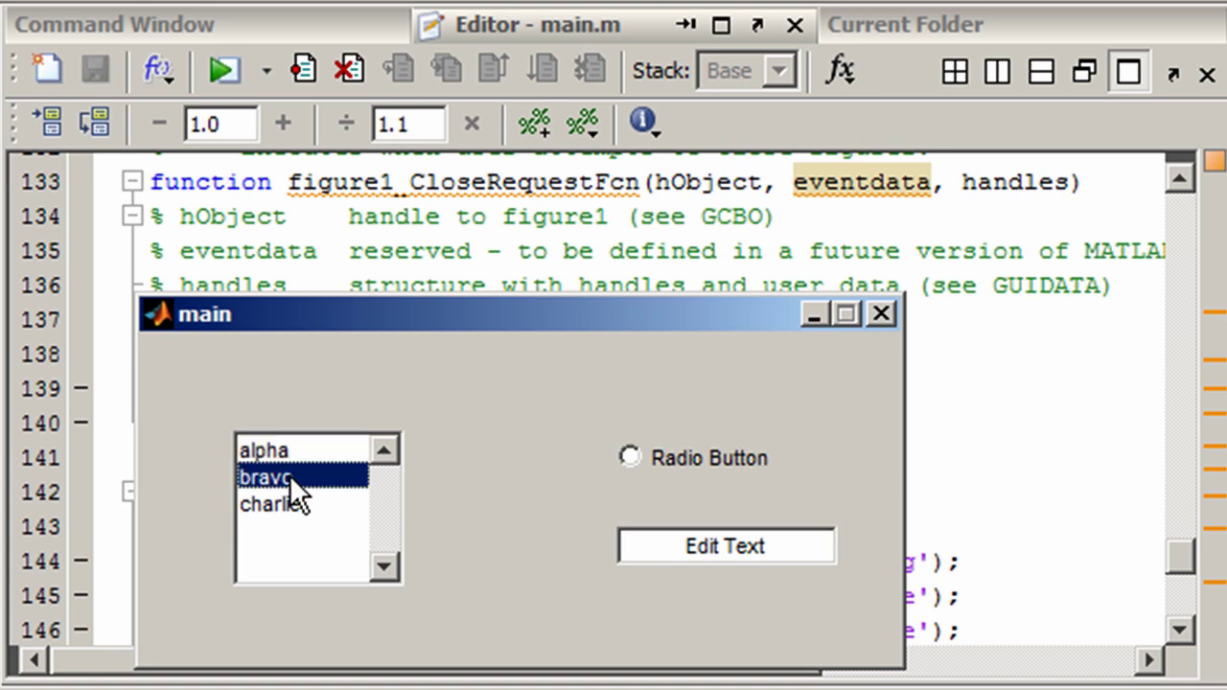
left_click(630, 455)
left_click_drag(778, 548, 625, 551)
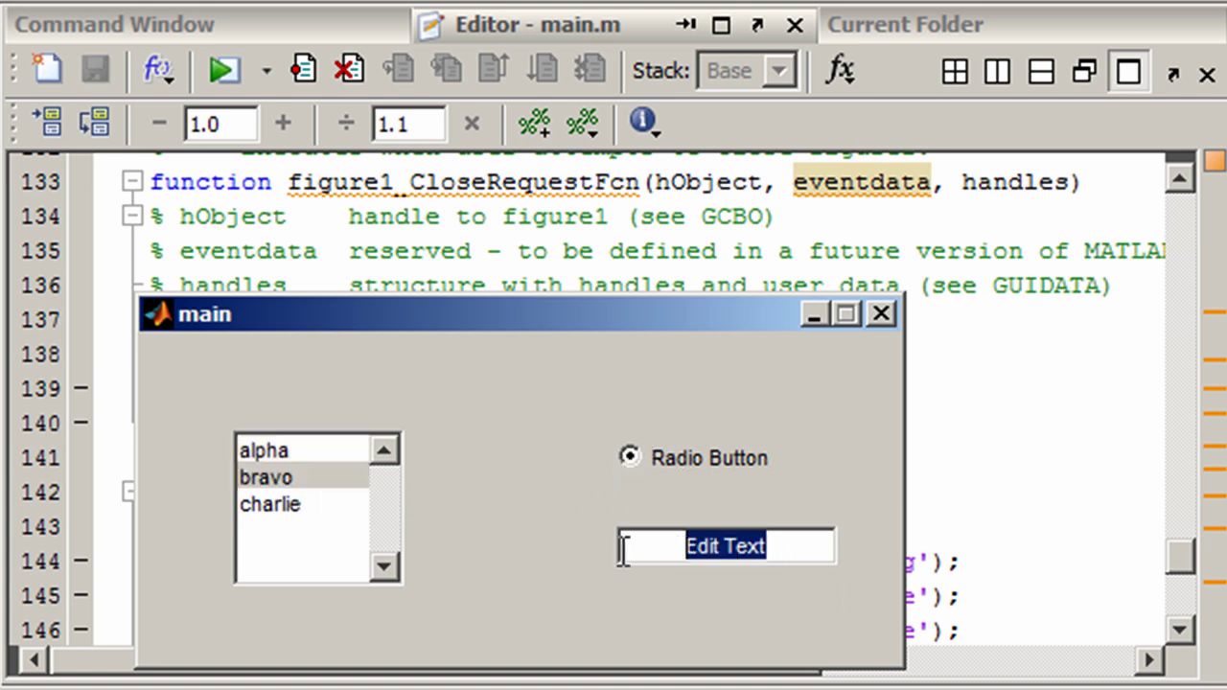
type("doug")
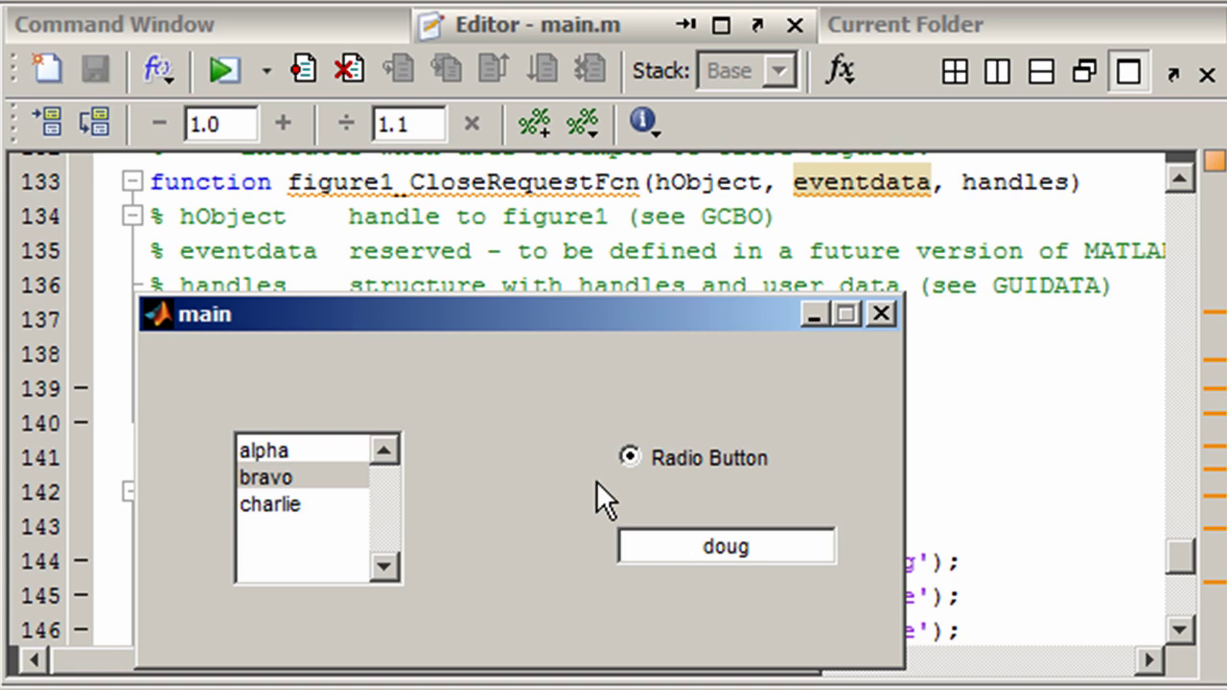
- Close the GUI to save its settings, then rerun main.m with F5 to reopen it
left_click(882, 314)
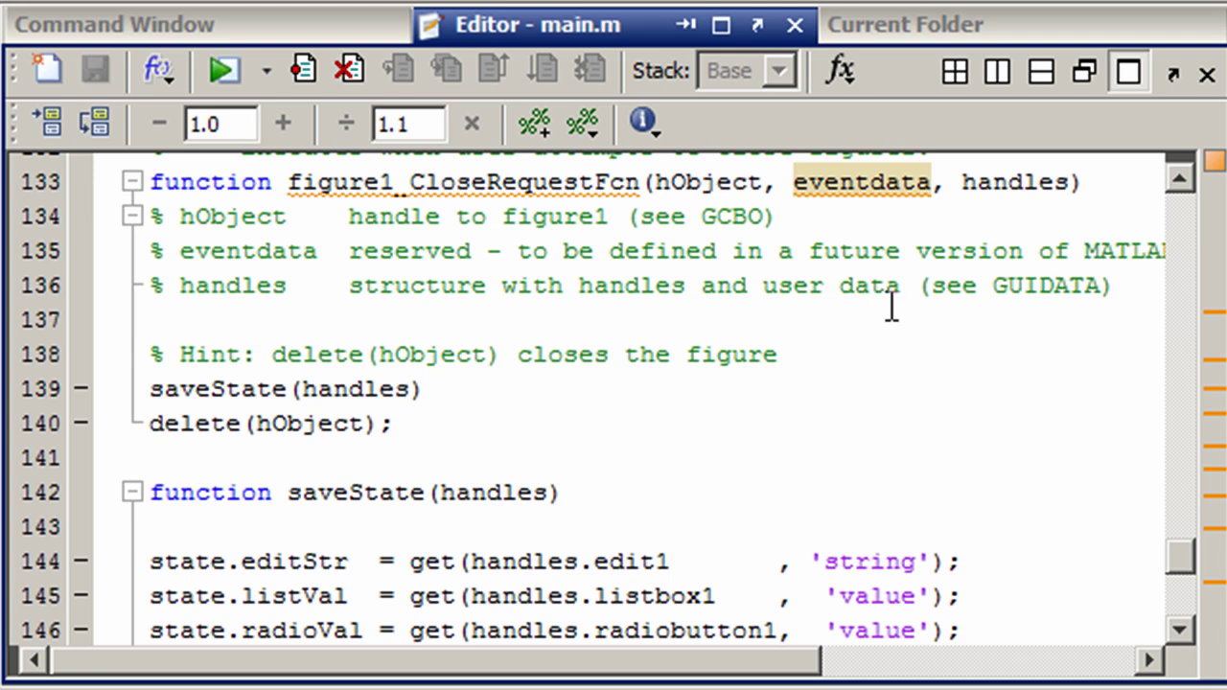
left_click(714, 299)
key("F5")
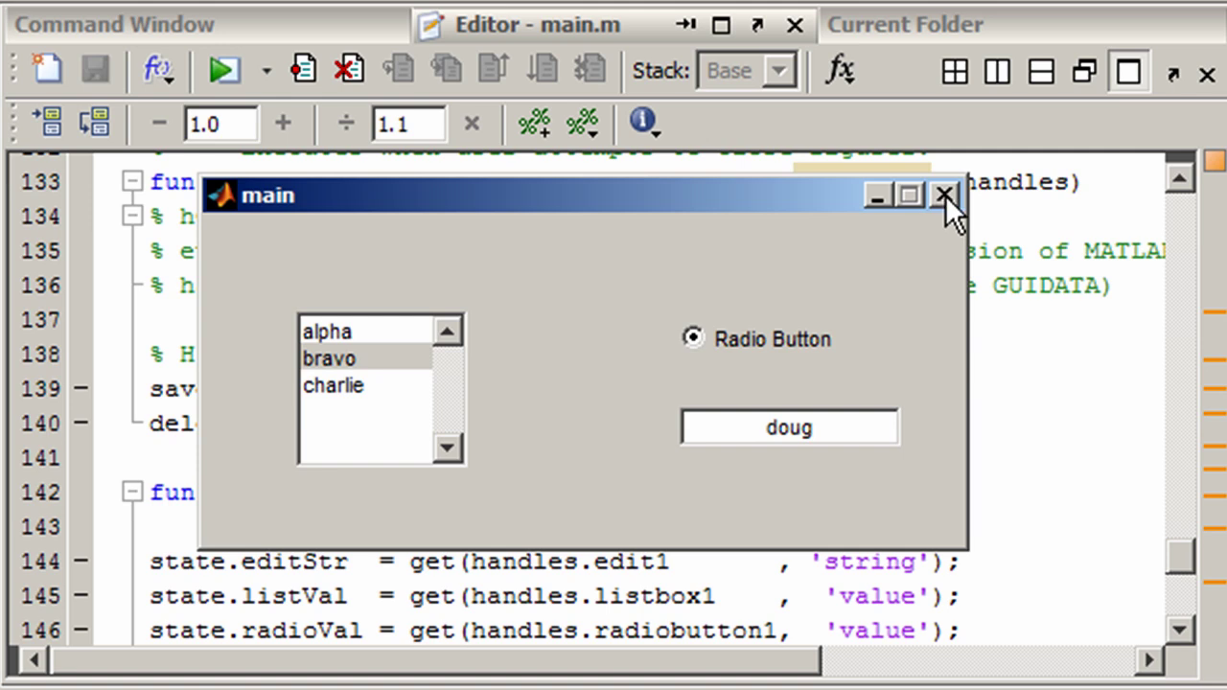
- Settle on charlie in the list, clear the radio option, and close the GUI
left_click(312, 331)
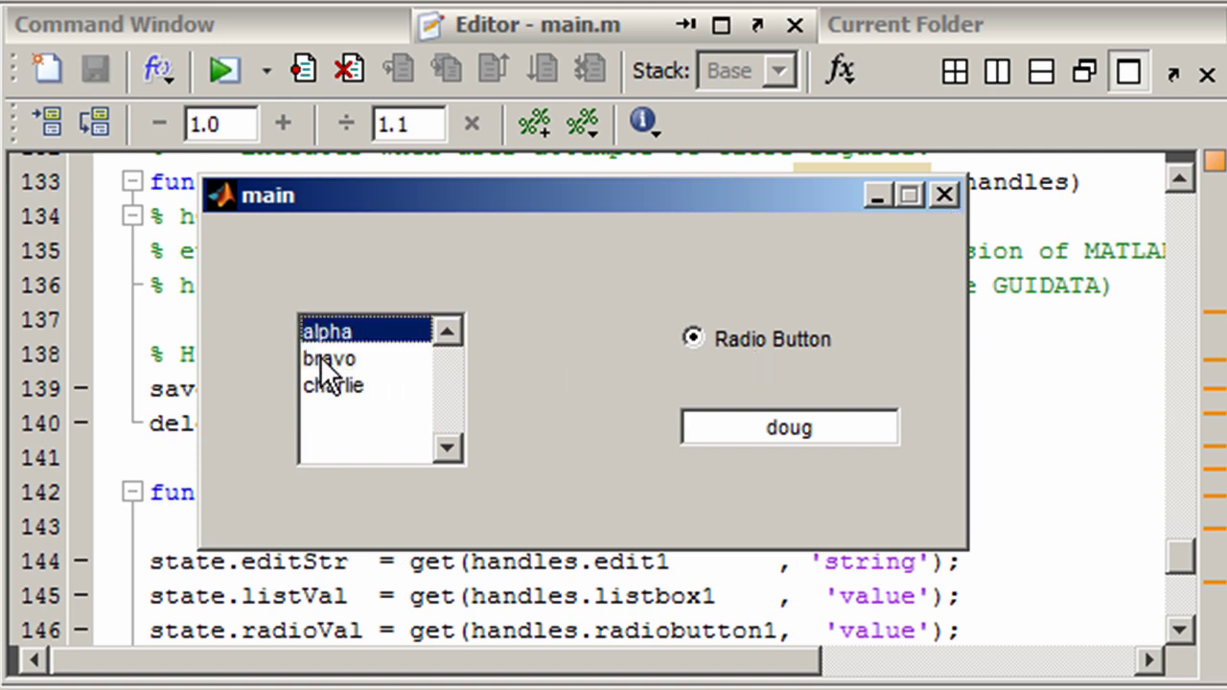
left_click(321, 357)
left_click(323, 384)
left_click(326, 355)
left_click(320, 333)
left_click(320, 356)
left_click(326, 384)
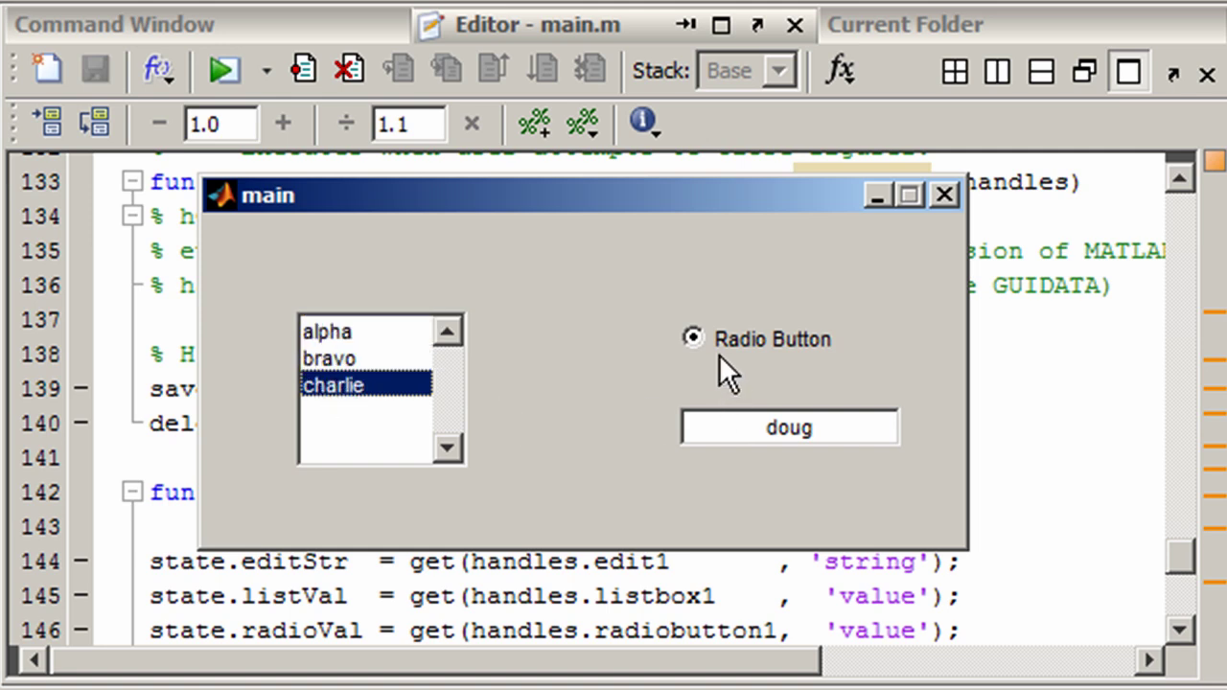
left_click(694, 341)
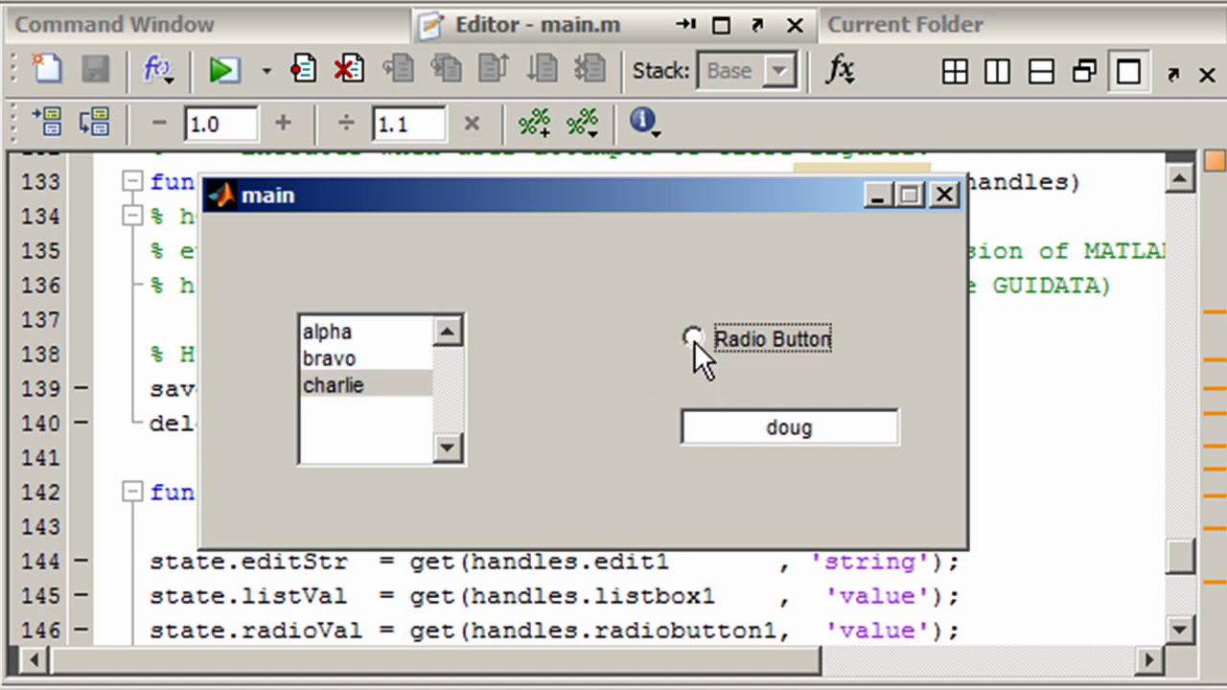
left_click(943, 195)
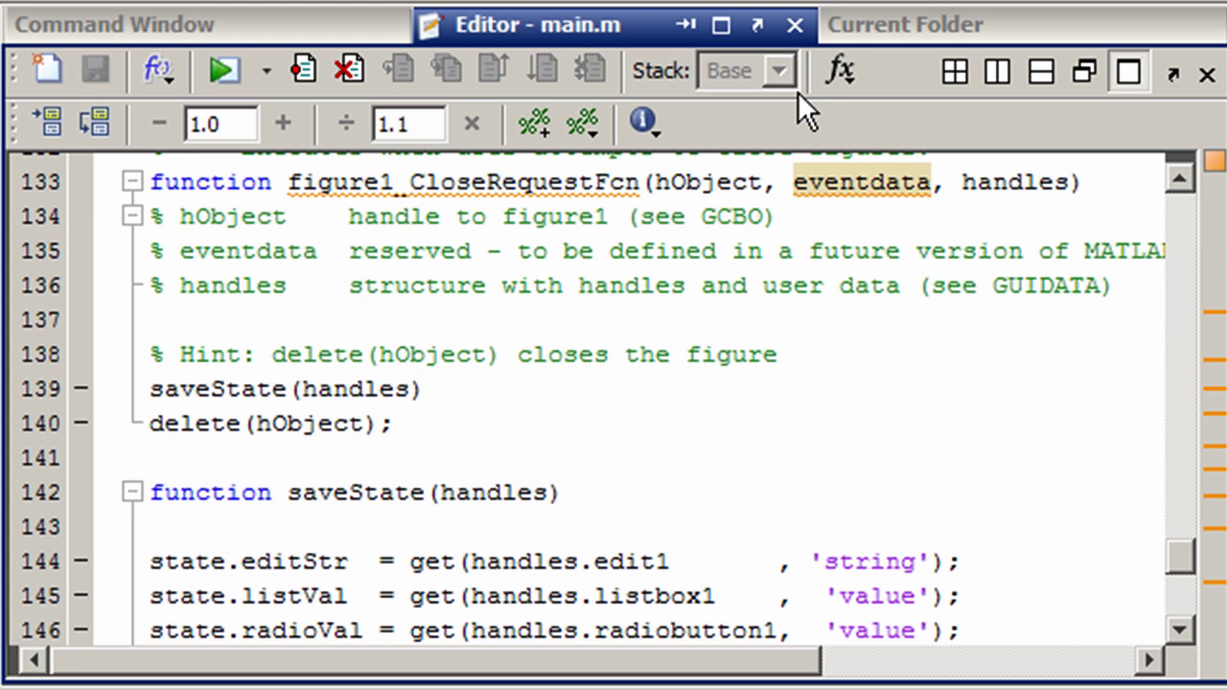
left_click(734, 433)
scroll(734, 432, "down", 1)
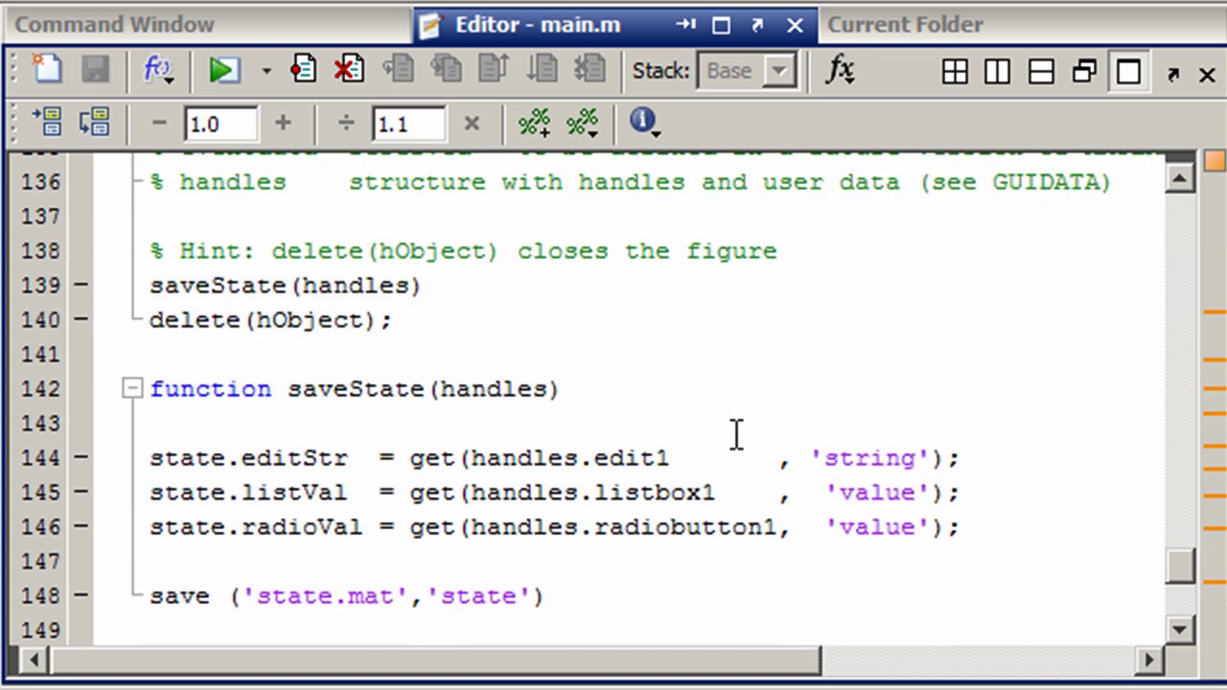
scroll(736, 434, "down", 2)
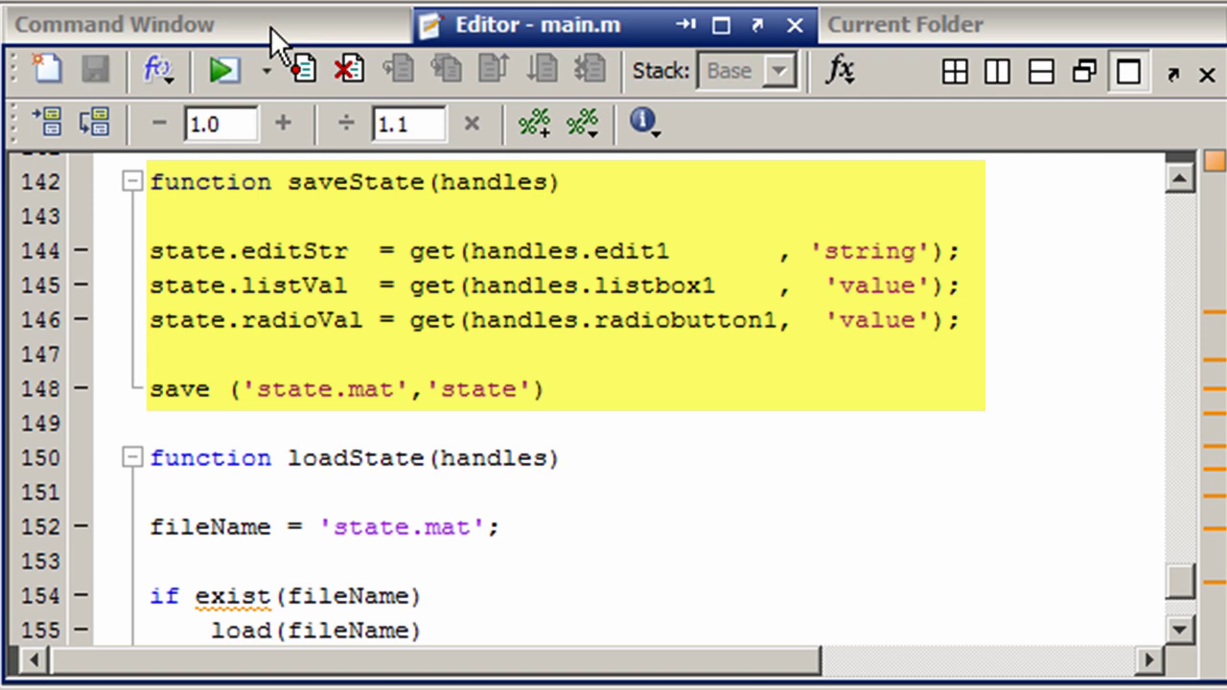
left_click(882, 14)
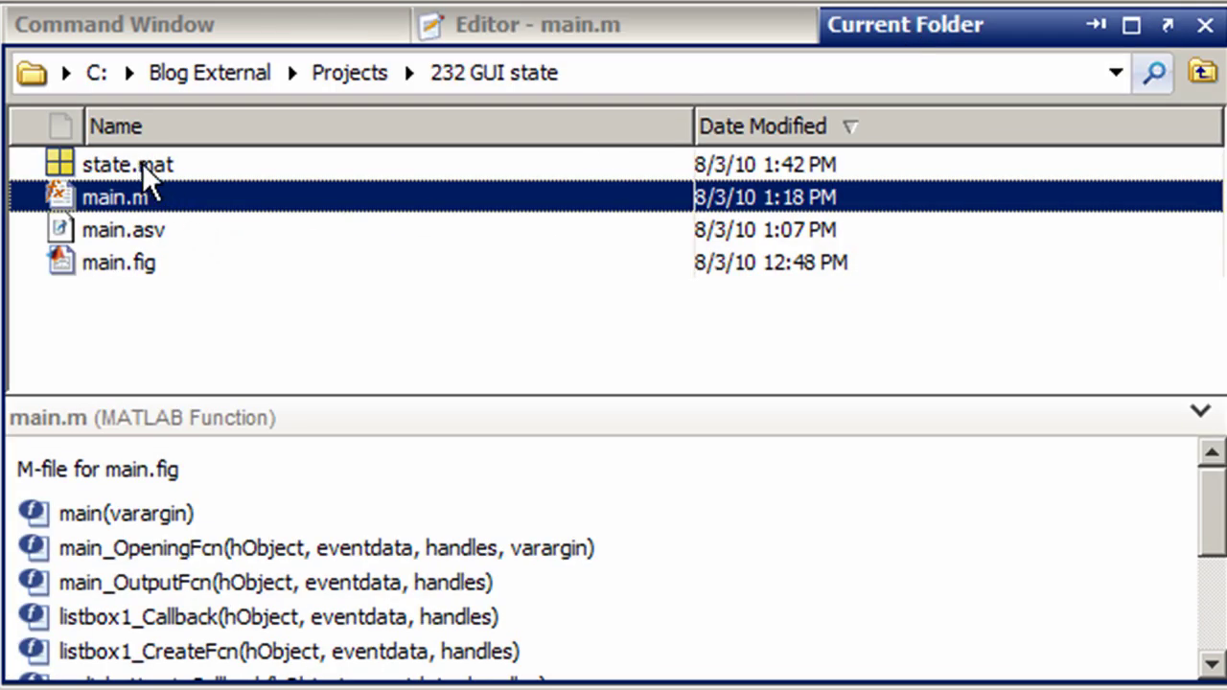
left_click(579, 25)
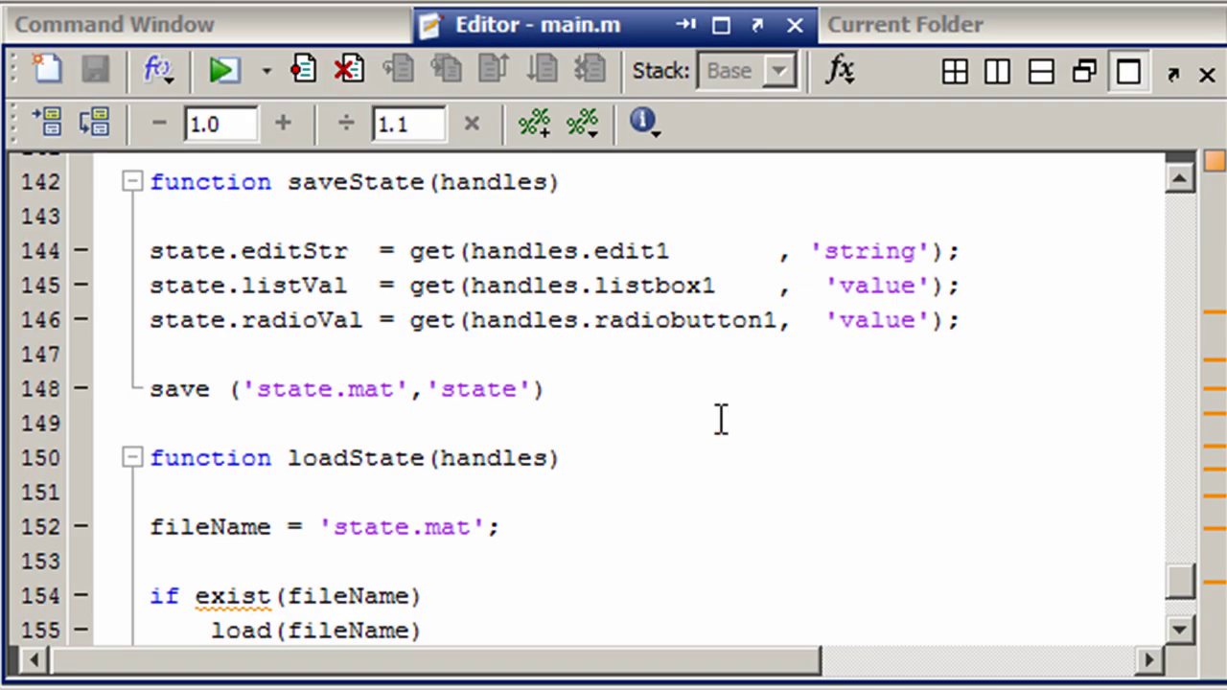
scroll(721, 422, "down", 1)
scroll(721, 422, "down", 1)
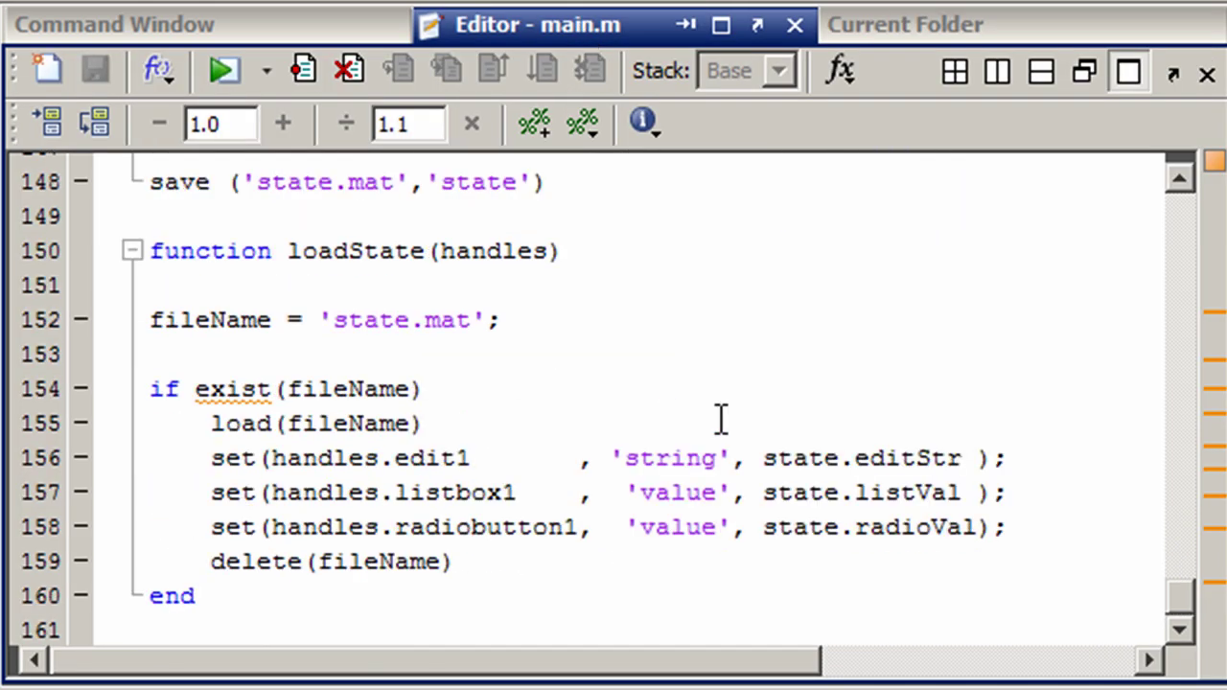